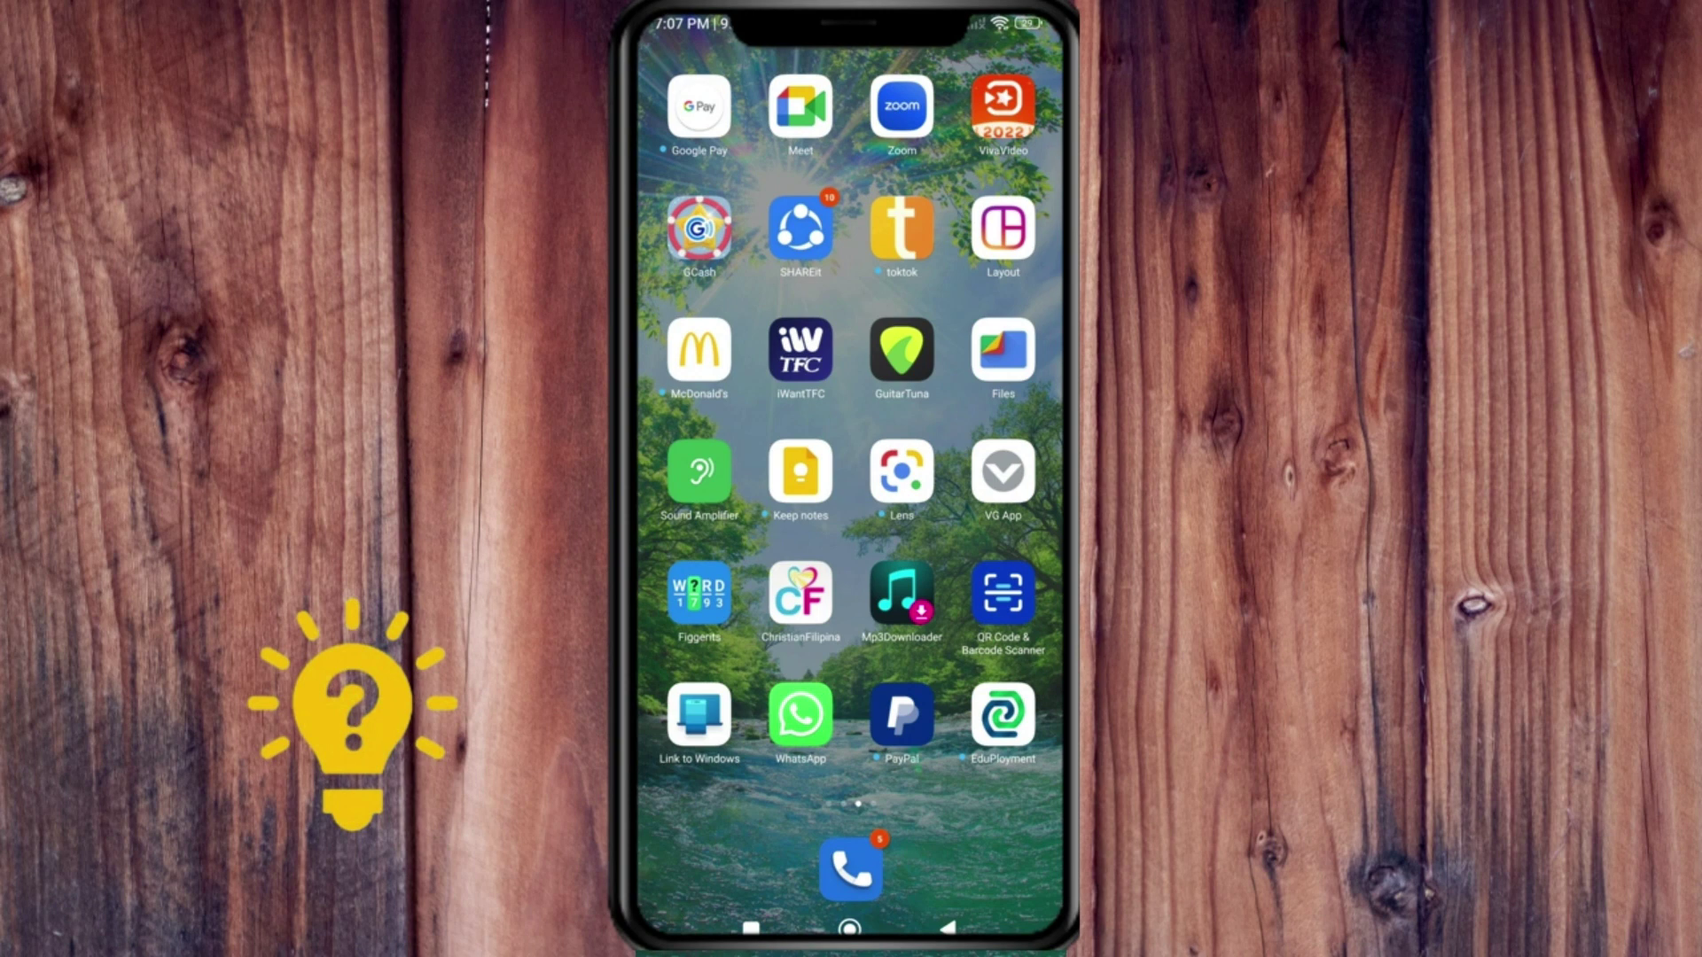
# Launch Instagram and go to your own profile with its posts grid
pyautogui.click(801, 473)
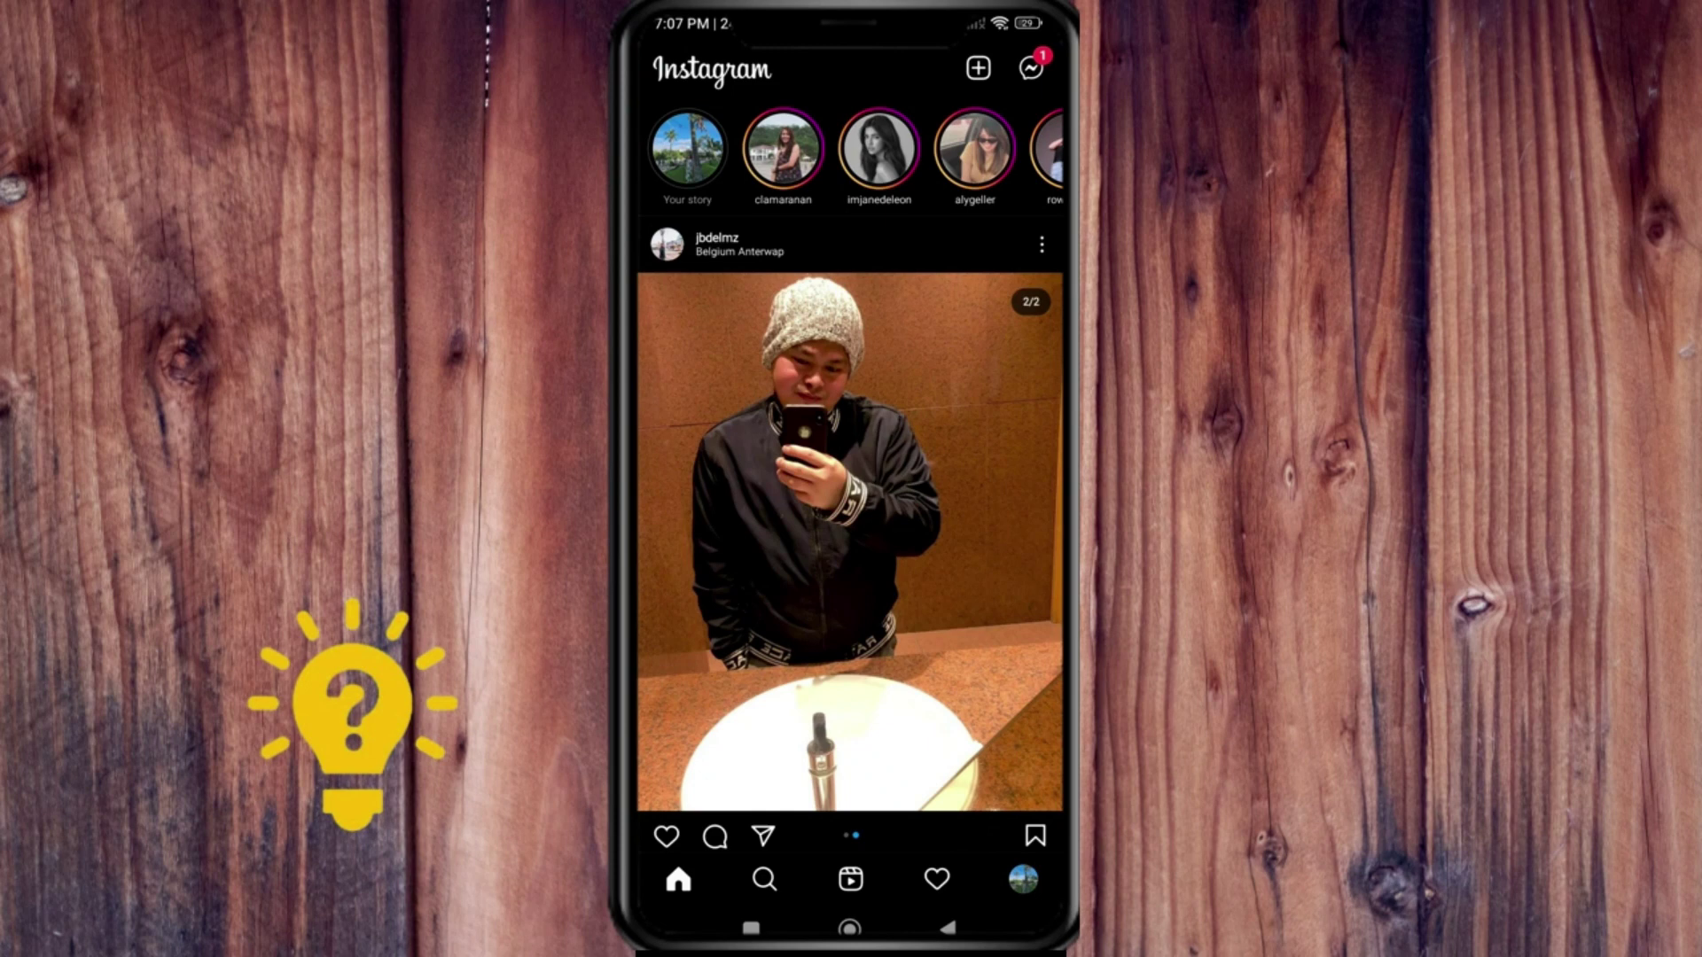
pyautogui.click(1022, 879)
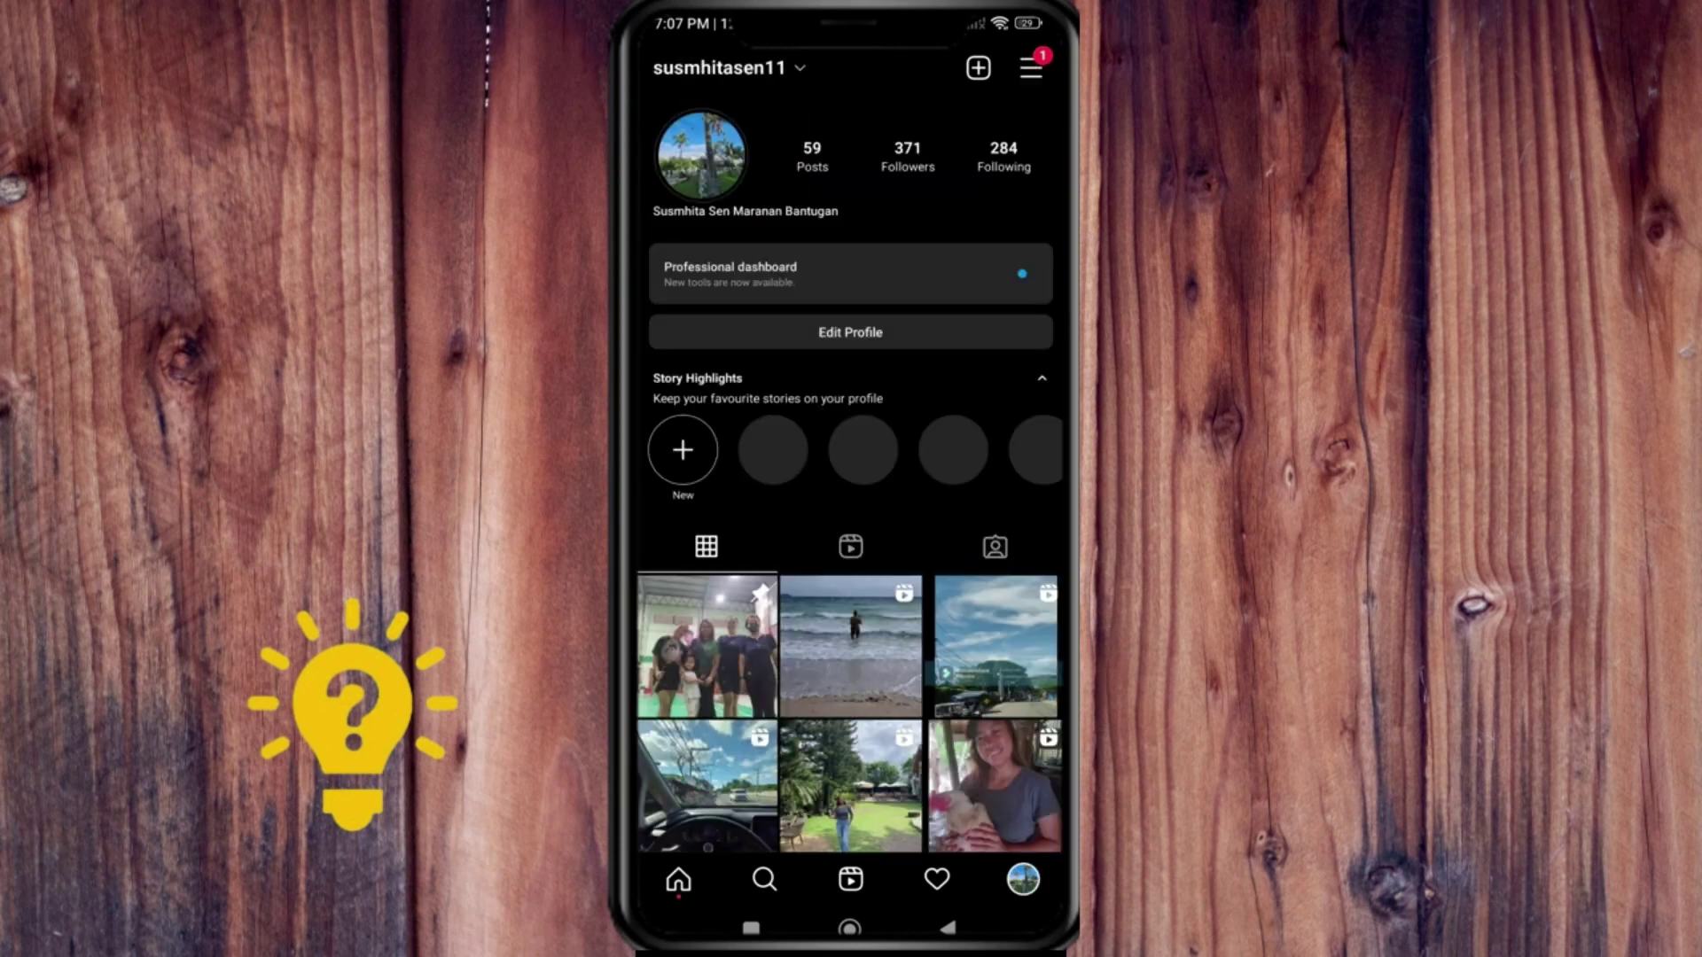
pyautogui.scroll(-2, 851, 598)
# Check the beach video's 29 views and likers list, then return to the home feed
pyautogui.click(851, 552)
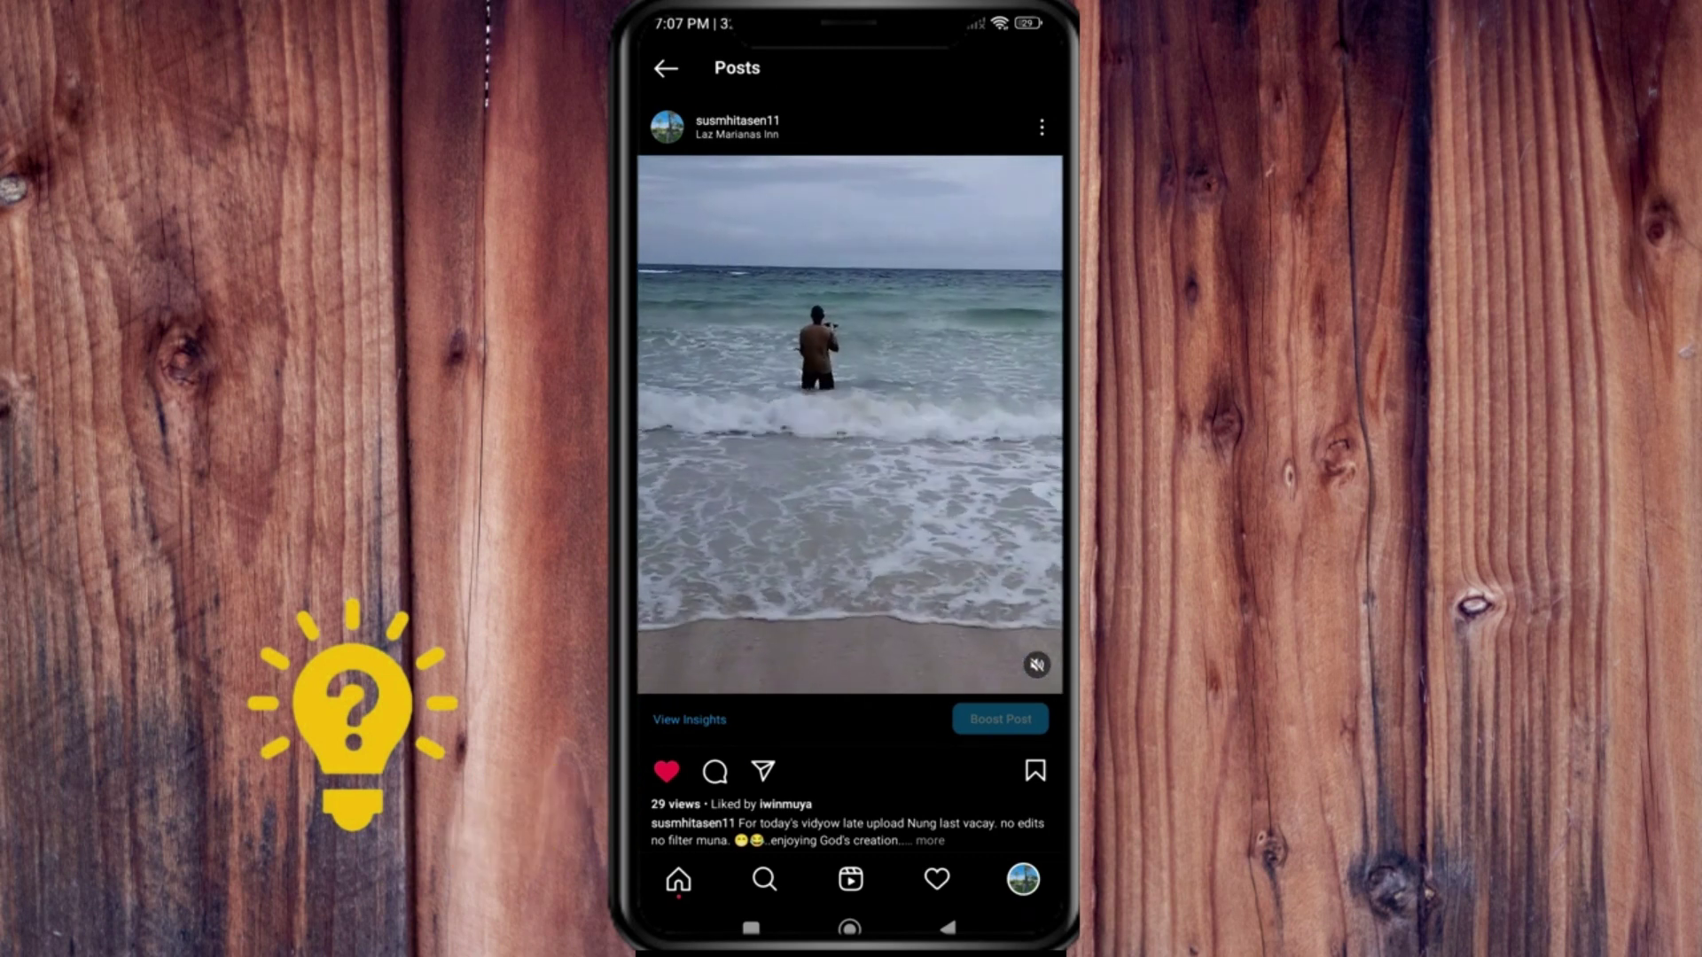
pyautogui.click(676, 804)
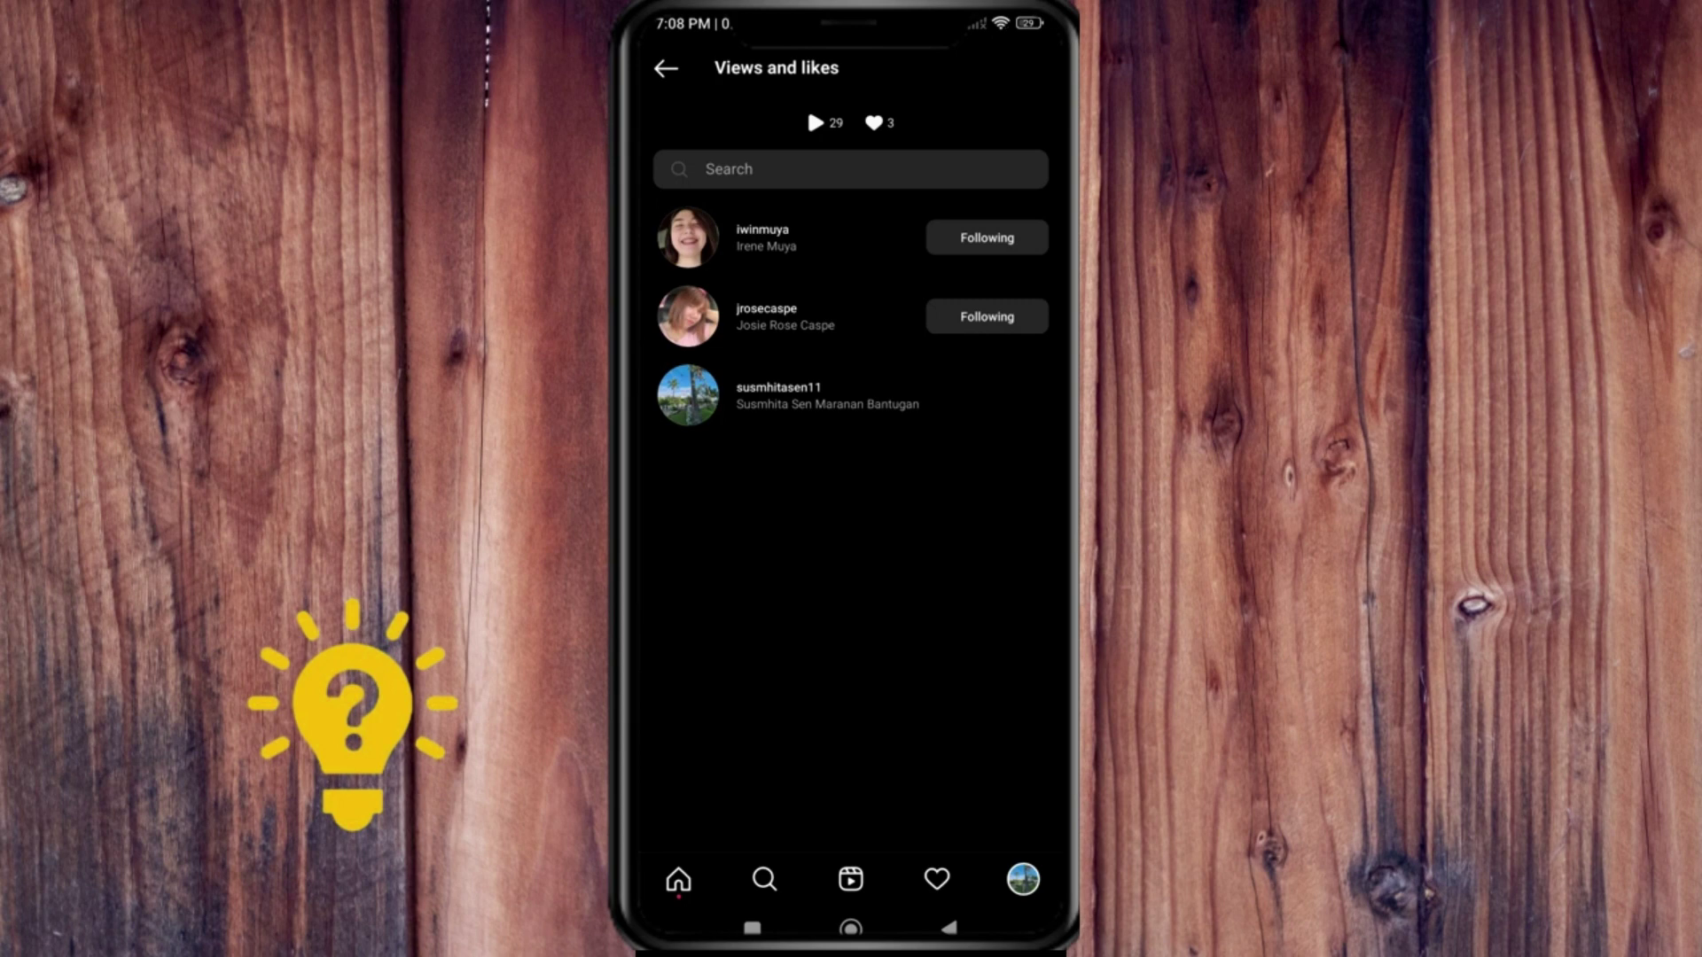
pyautogui.click(949, 926)
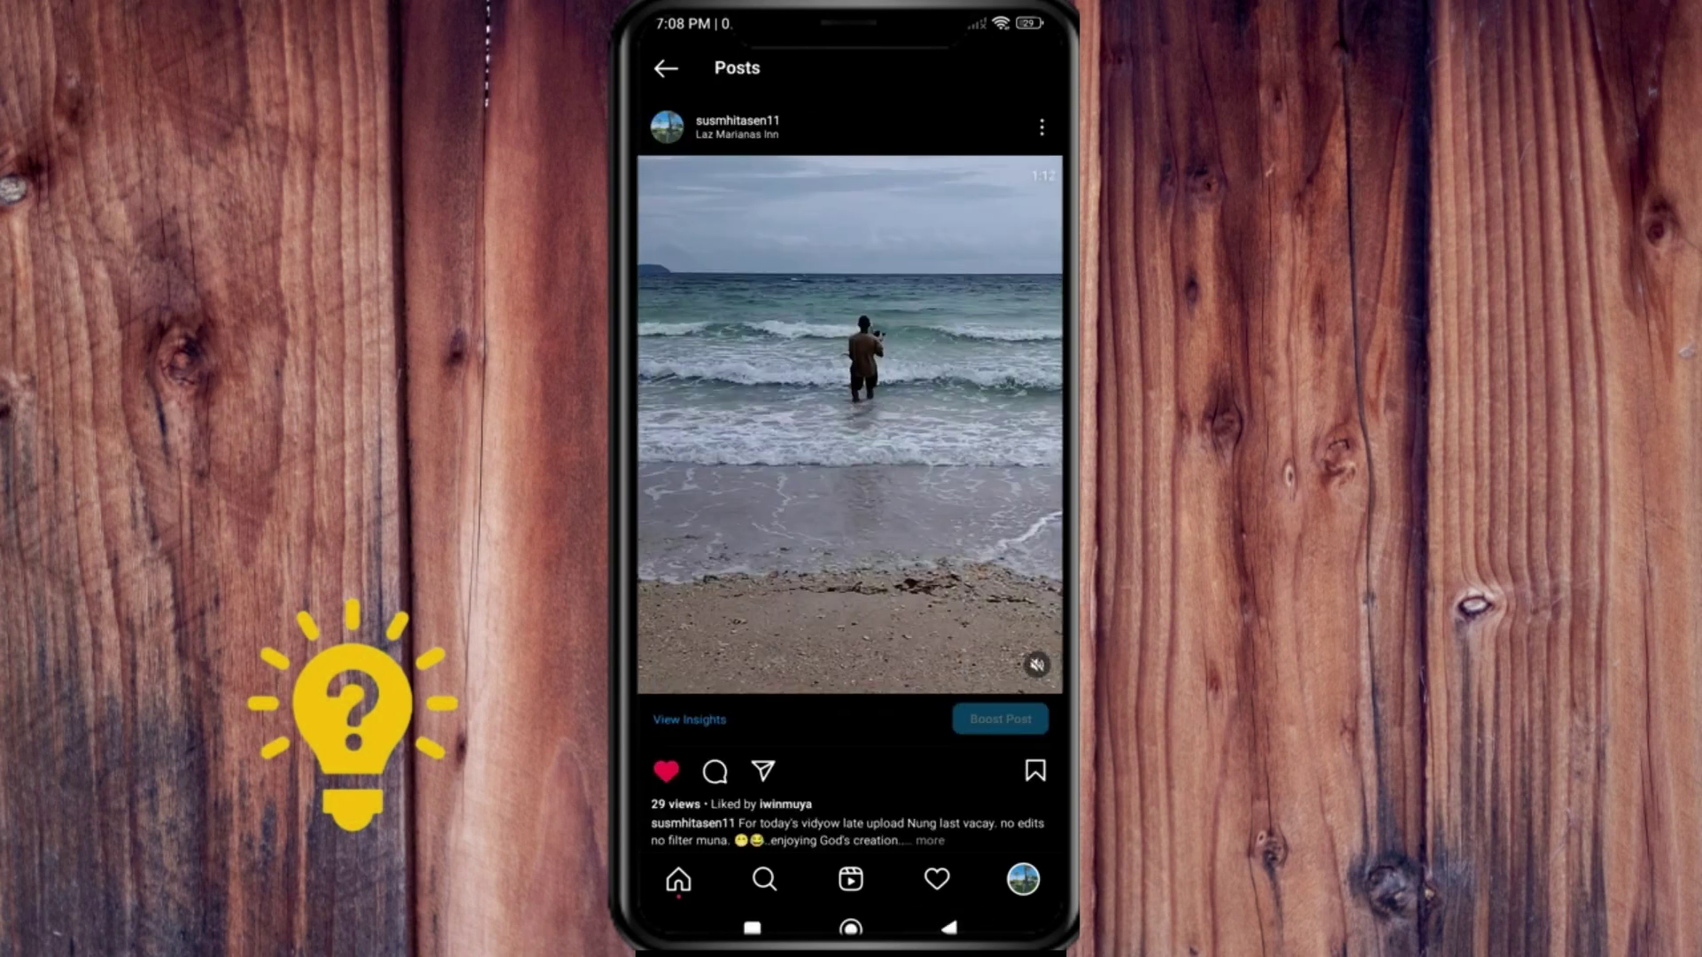
pyautogui.click(679, 878)
# Open your own story from the top of the home feed
pyautogui.click(687, 148)
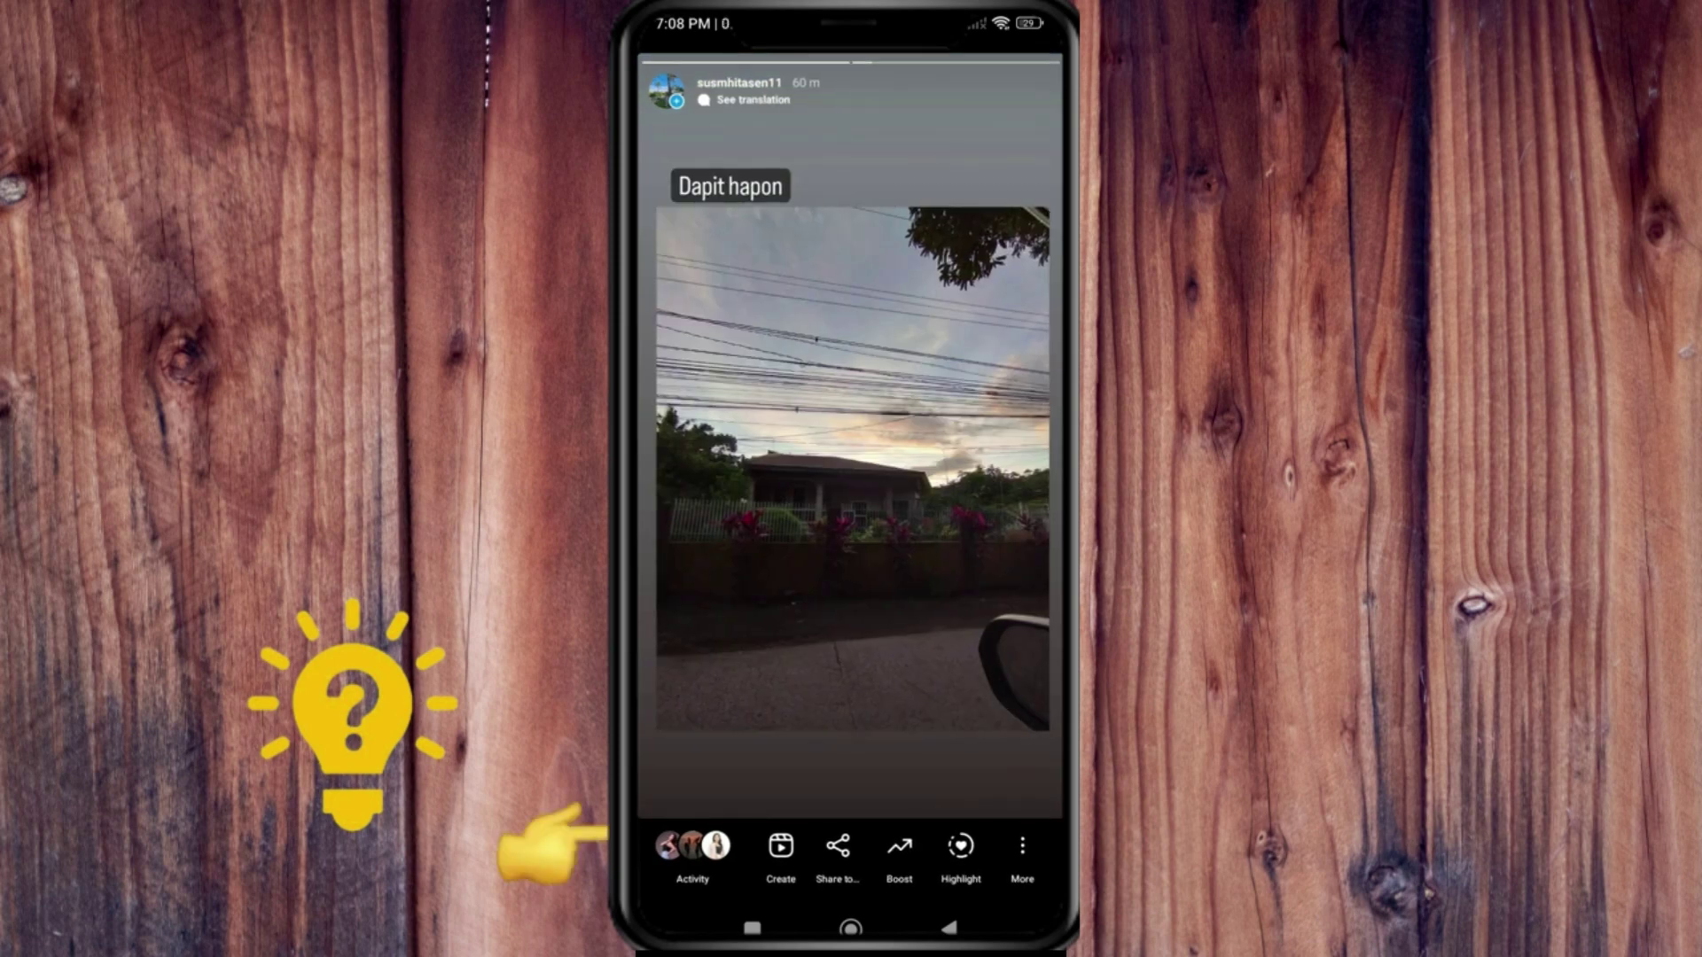
# Bring up the evening story's viewers list showing 14 viewers
pyautogui.click(691, 852)
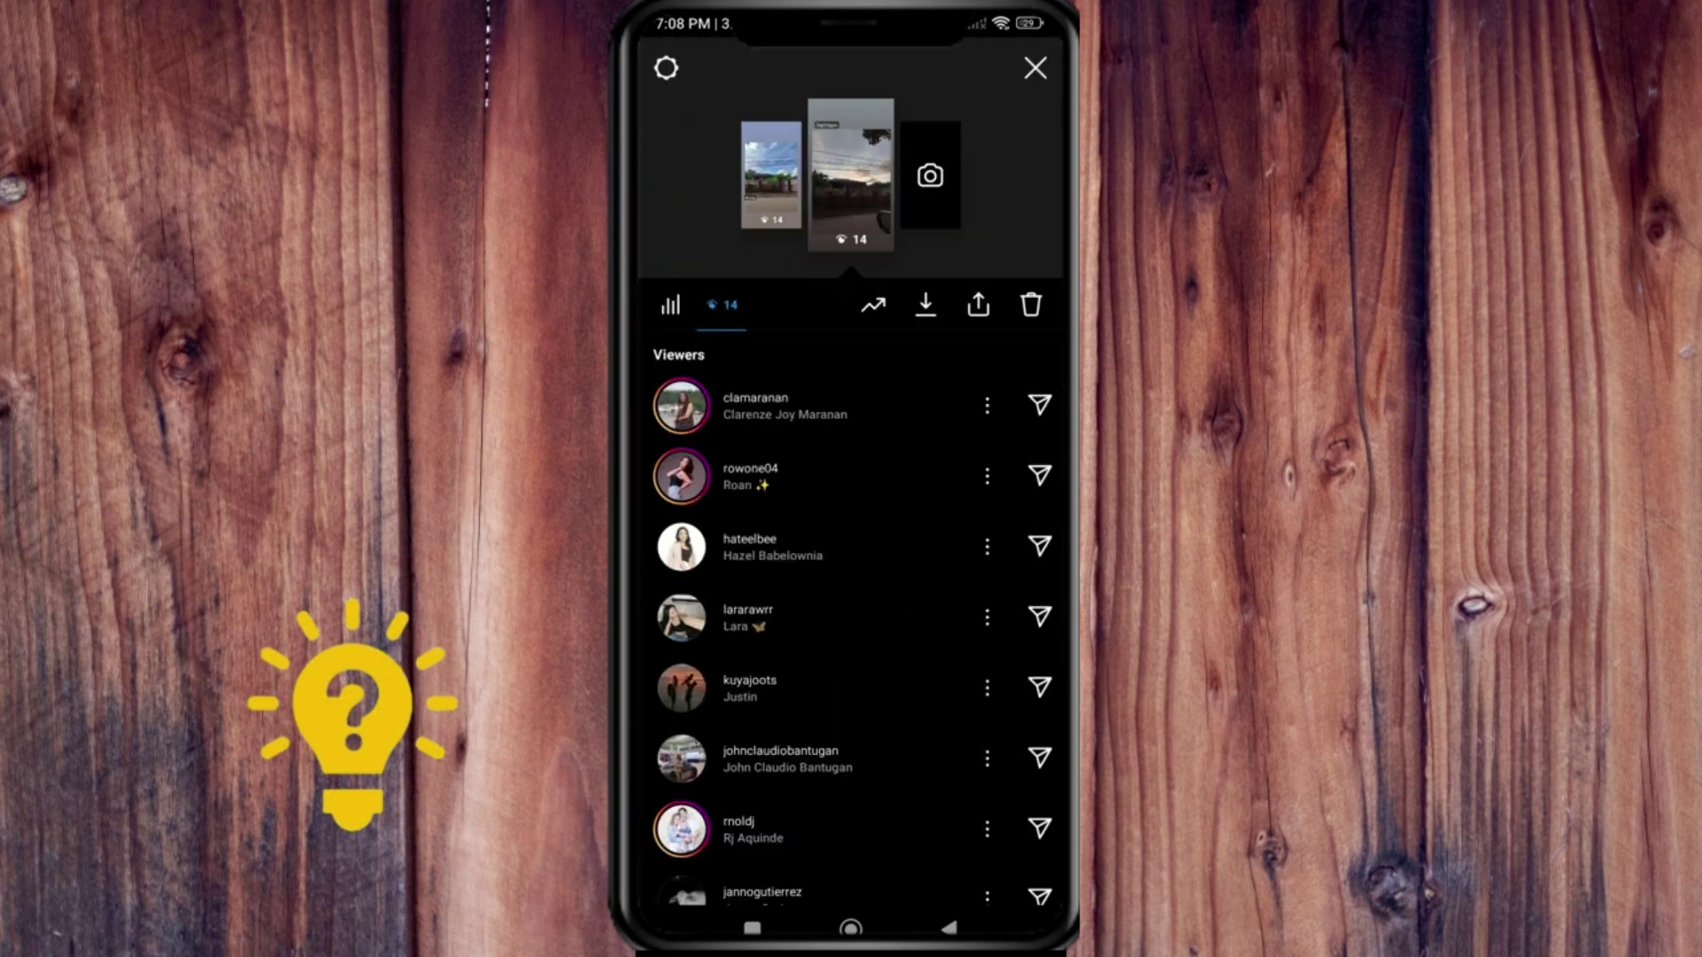
pyautogui.scroll(-5, 858, 617)
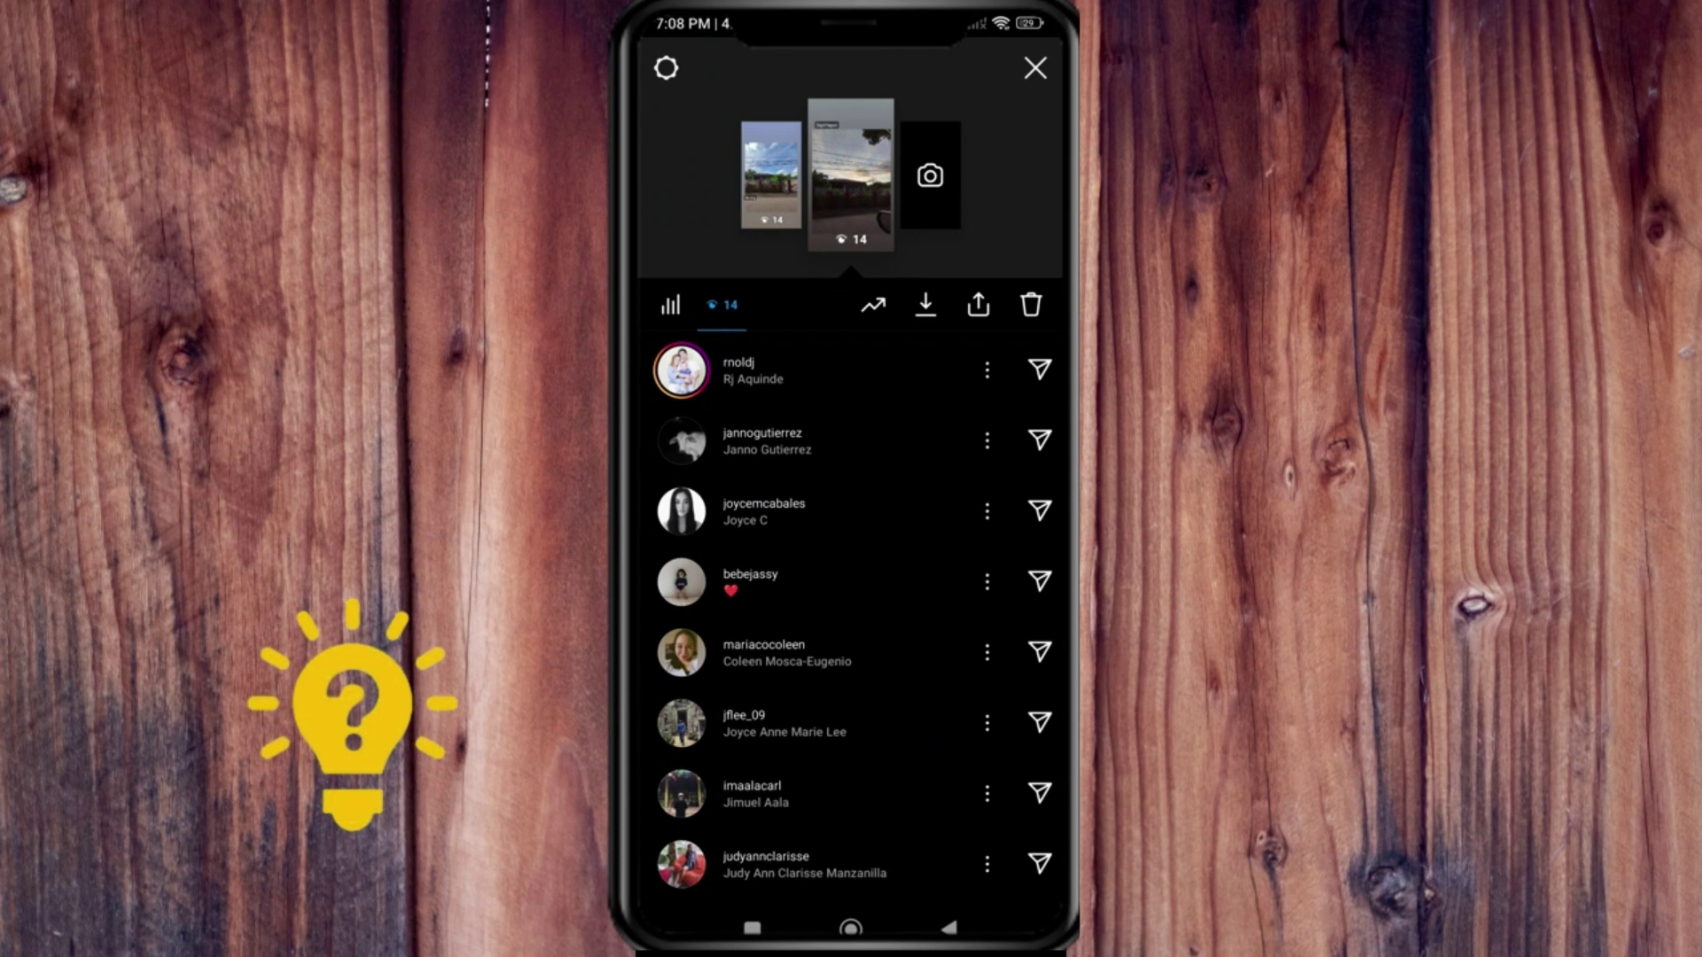
# Close the viewers list to return to the 'Dapit hapon' story
pyautogui.click(1035, 69)
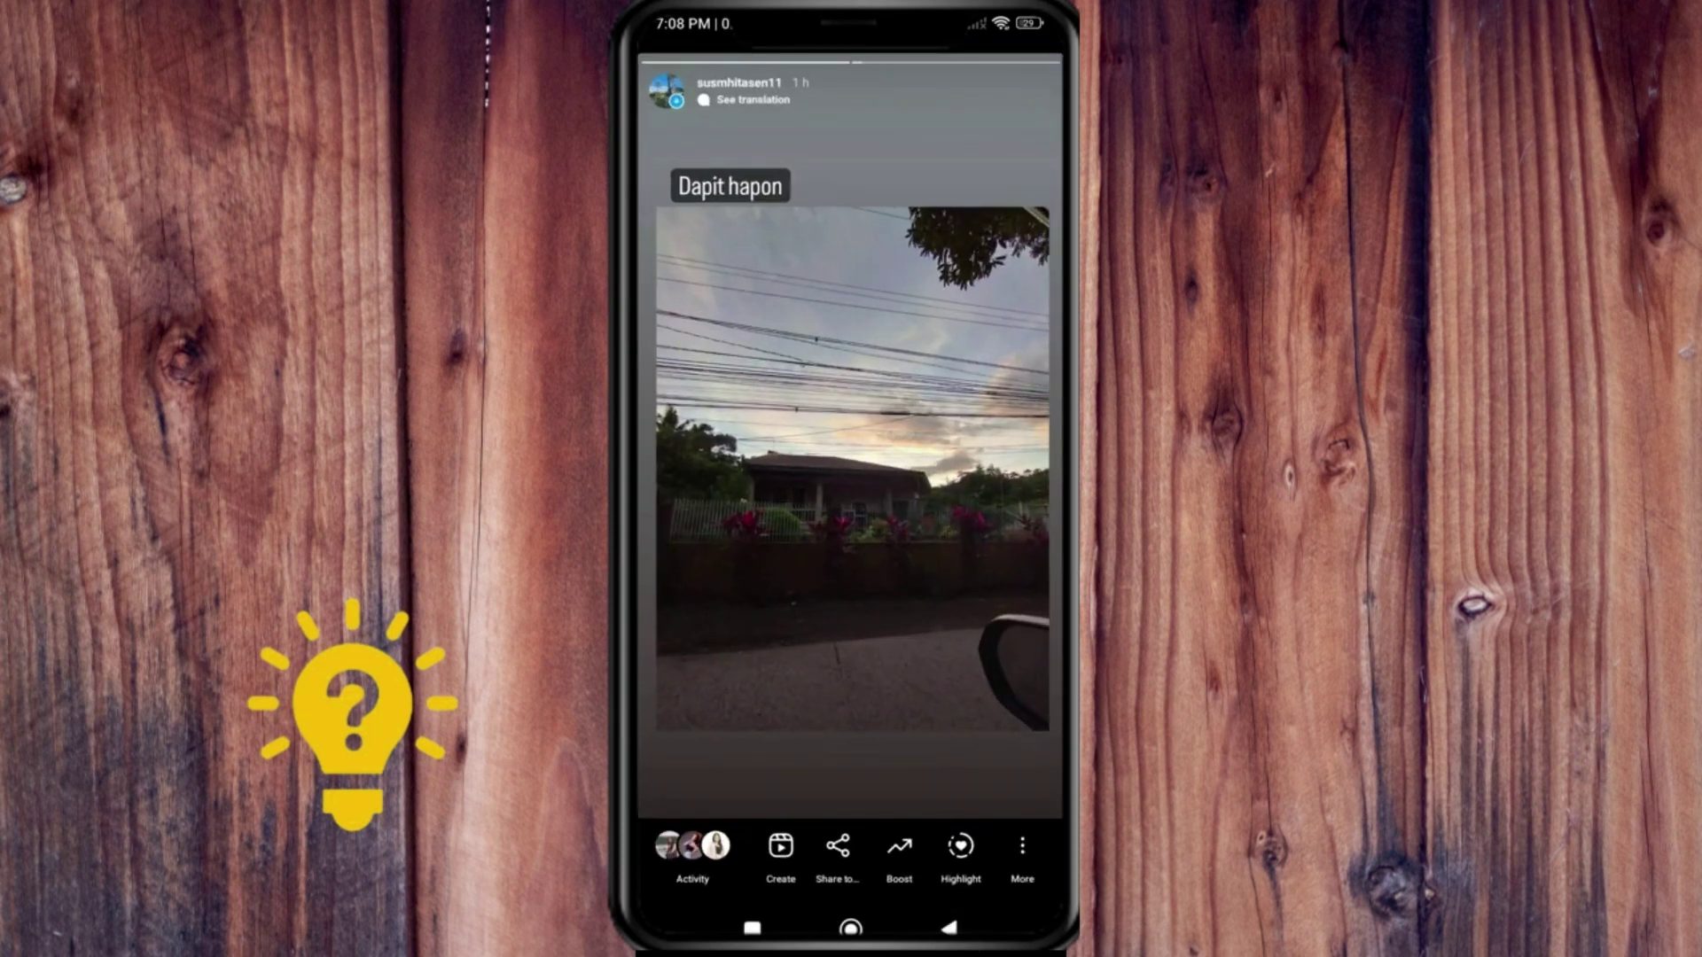